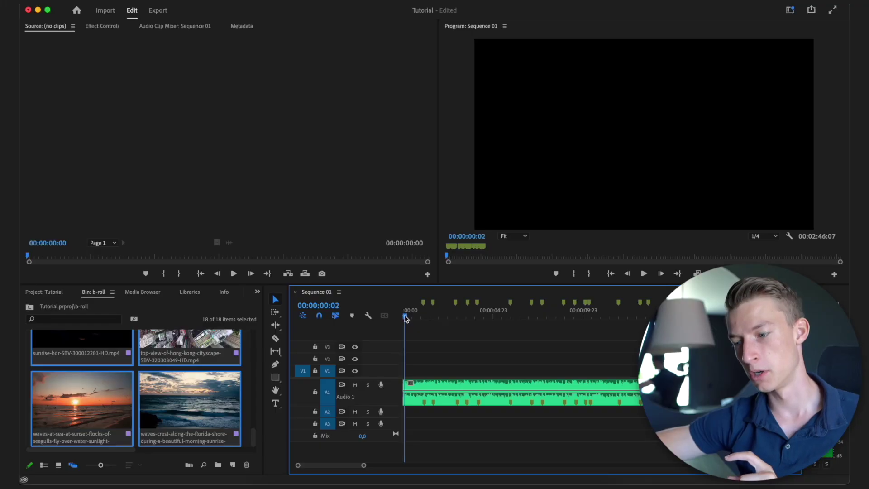
- Move the playhead to the very start of the sequence at 00:00:00:00
click(444, 385)
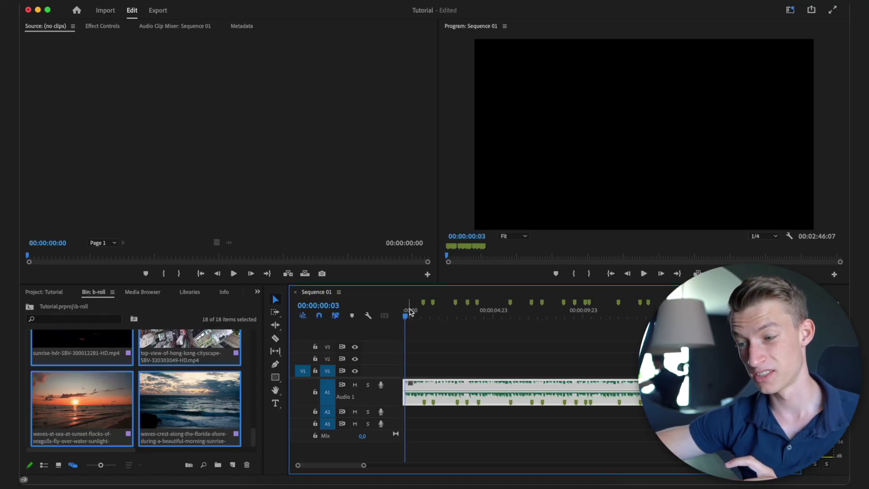
click(419, 330)
click(407, 315)
drag(406, 315, 381, 319)
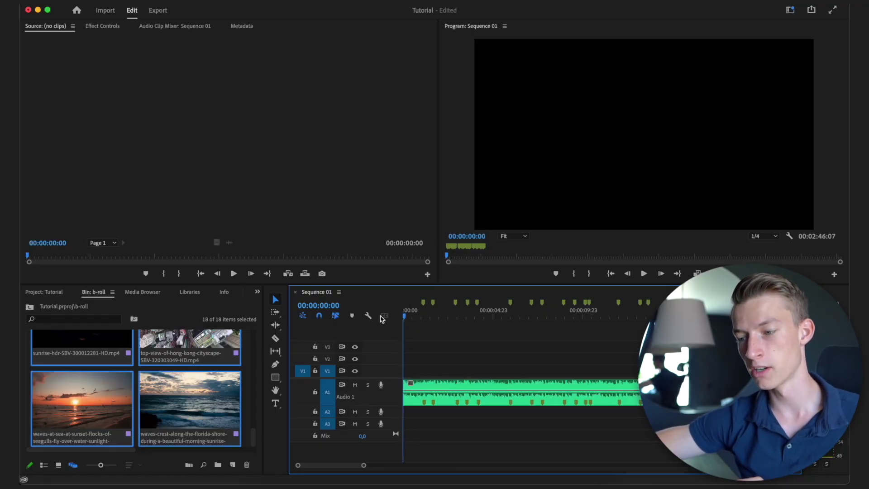
- Return to the project's top level and reopen the b-roll bin
scroll(185, 398, up, 5)
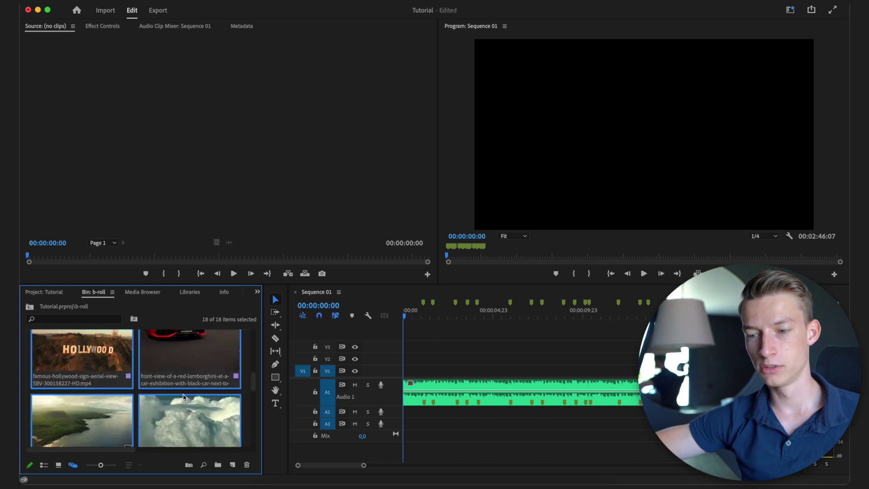
scroll(184, 398, up, 5)
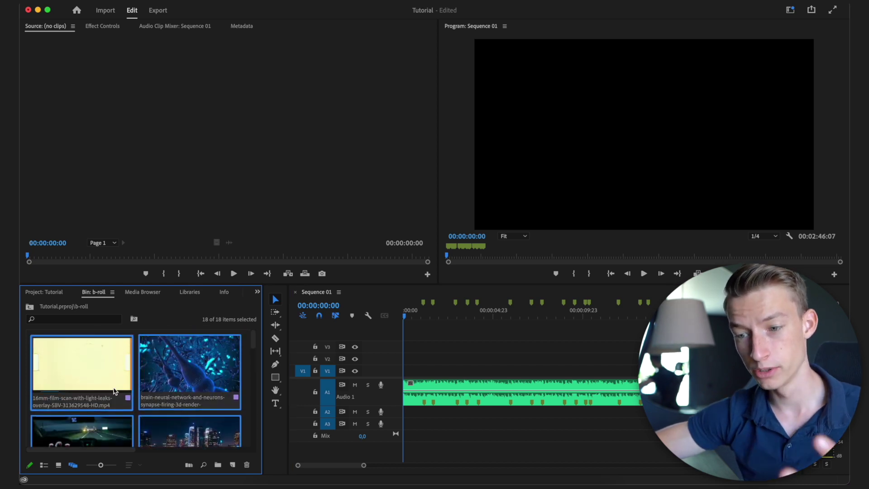
click(51, 292)
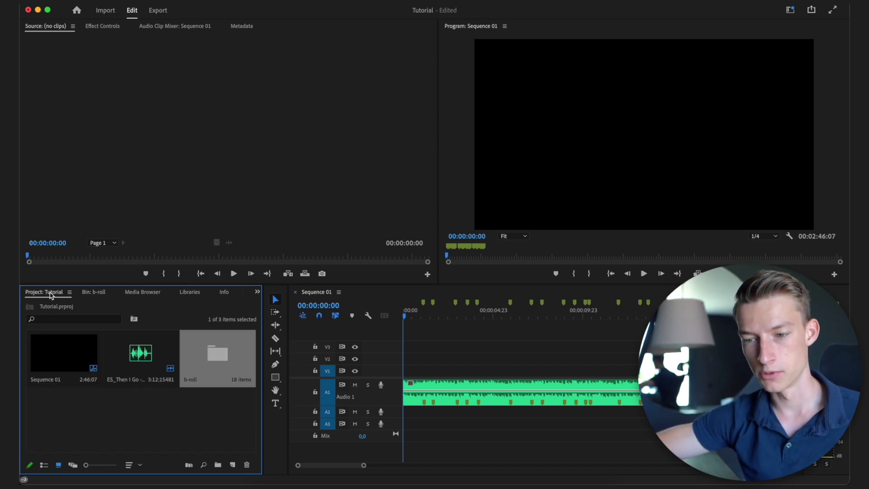
click(208, 425)
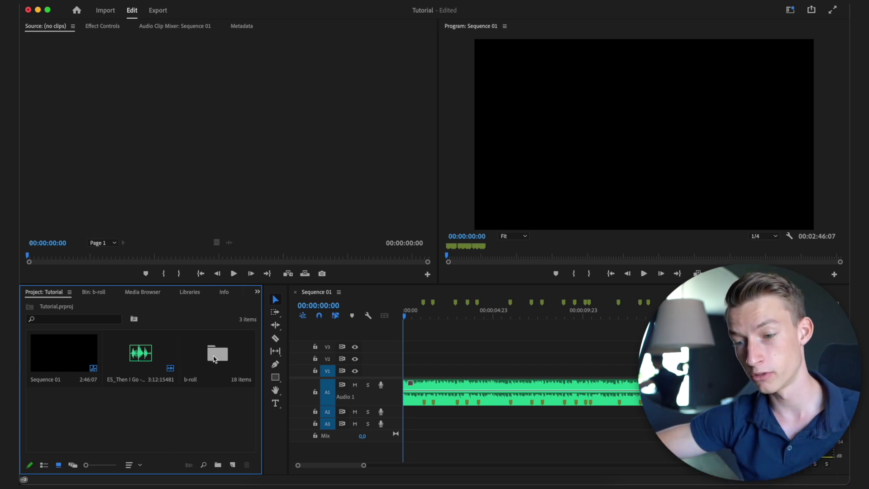
double_click(214, 358)
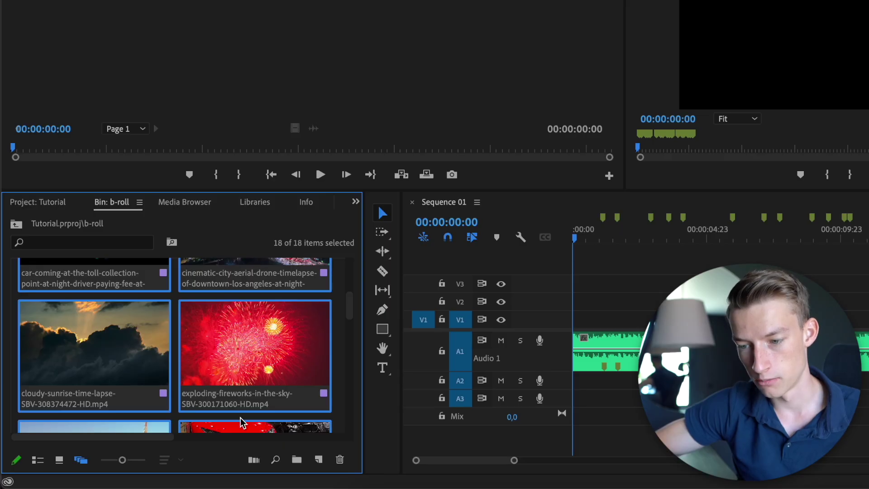
- Mark an in point and an out point on the exploding-fireworks clip in the b-roll bin
click(240, 417)
click(200, 388)
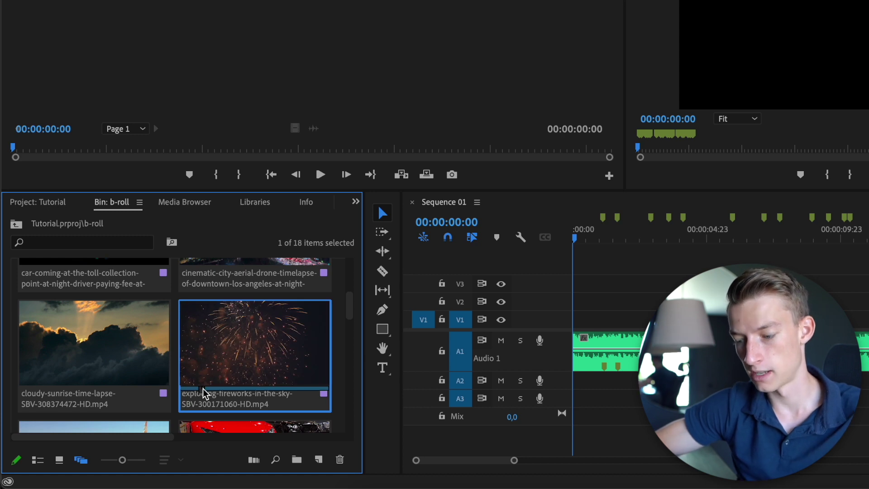
key(i)
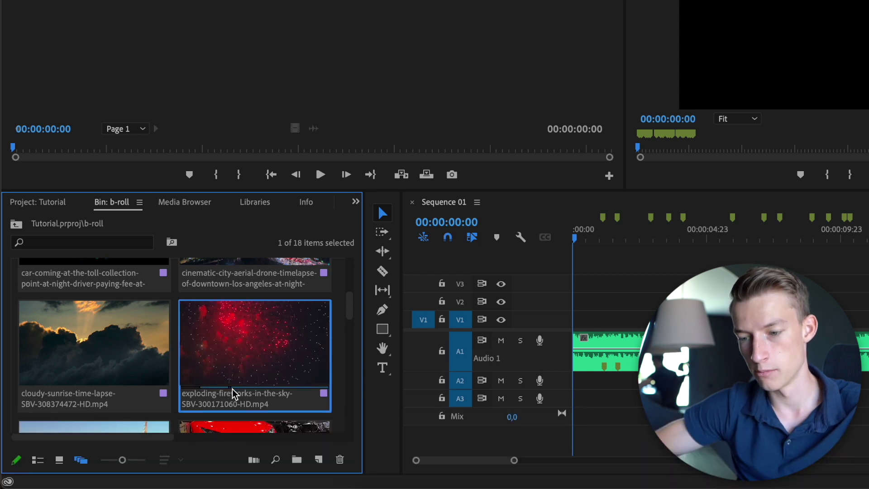
key(o)
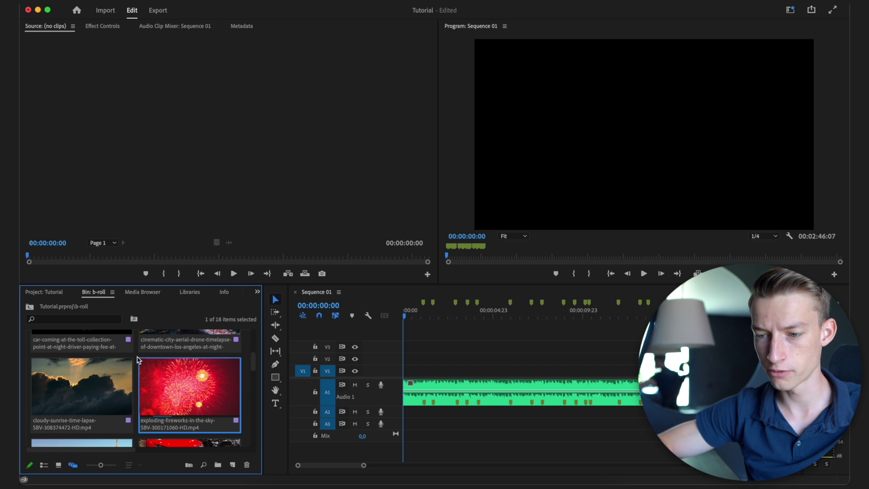
- Switch the b-roll bin to list view and select all of its clips
scroll(114, 350, up, 5)
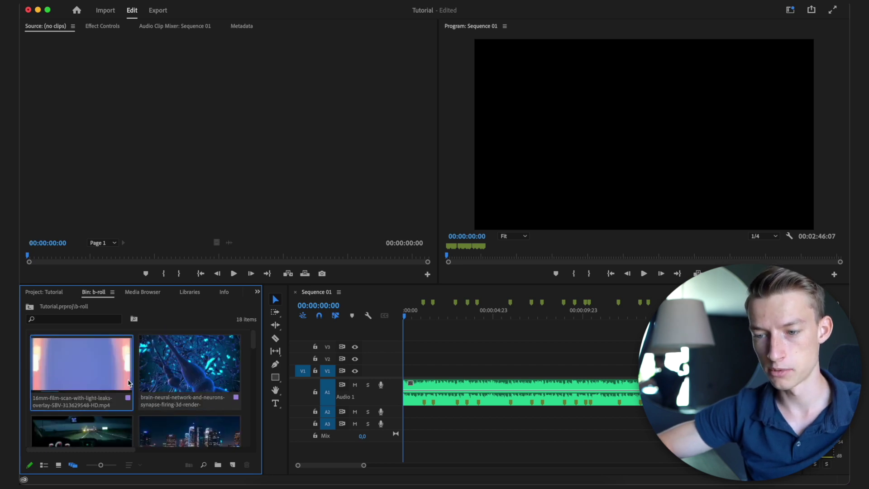
scroll(129, 384, down, 5)
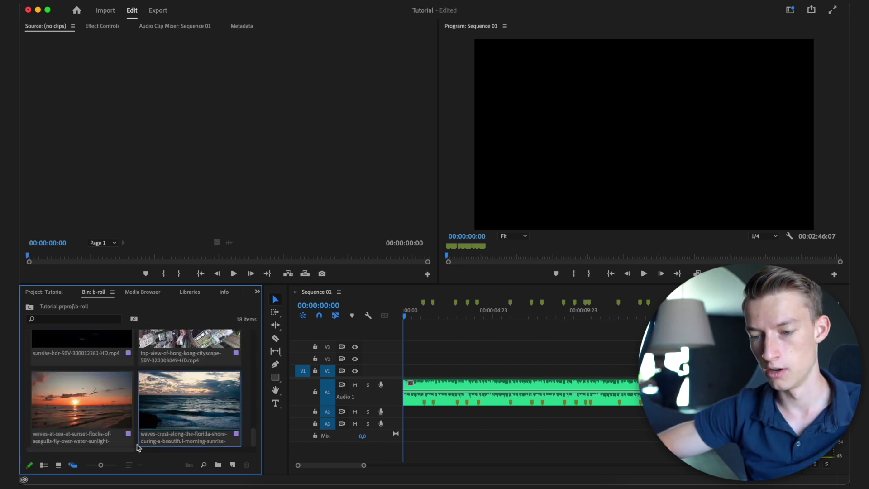
click(173, 409)
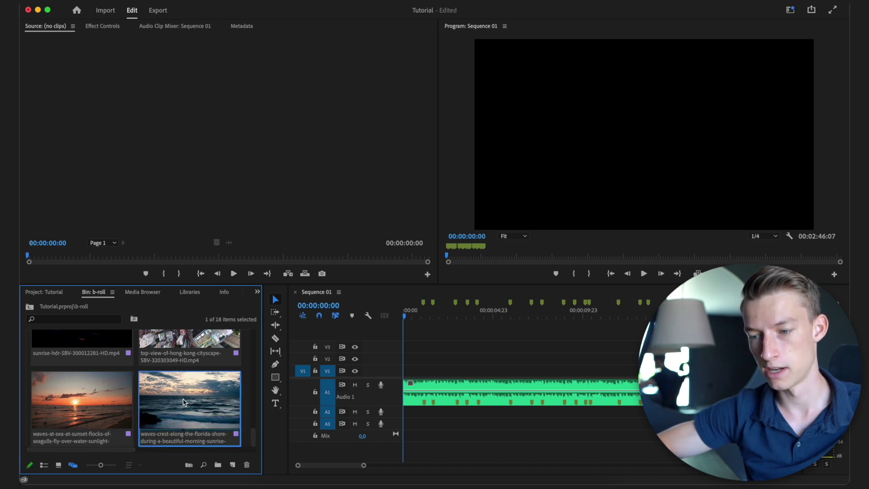
scroll(184, 402, up, 5)
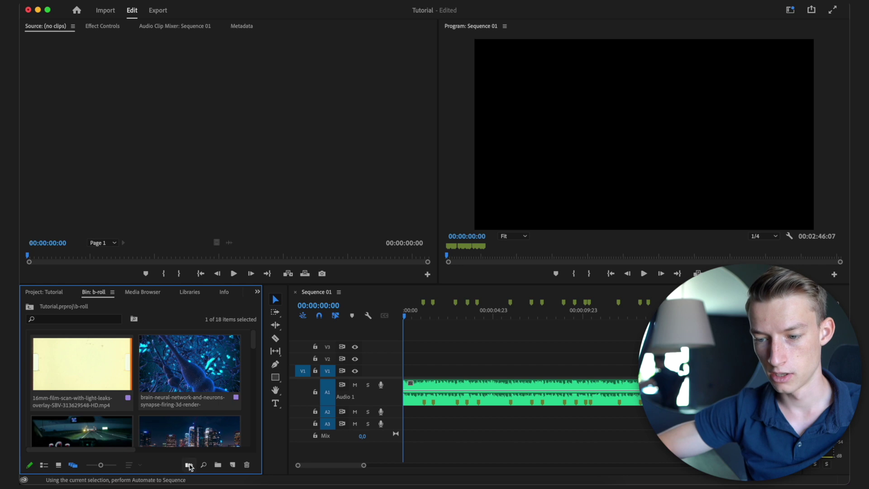
click(44, 465)
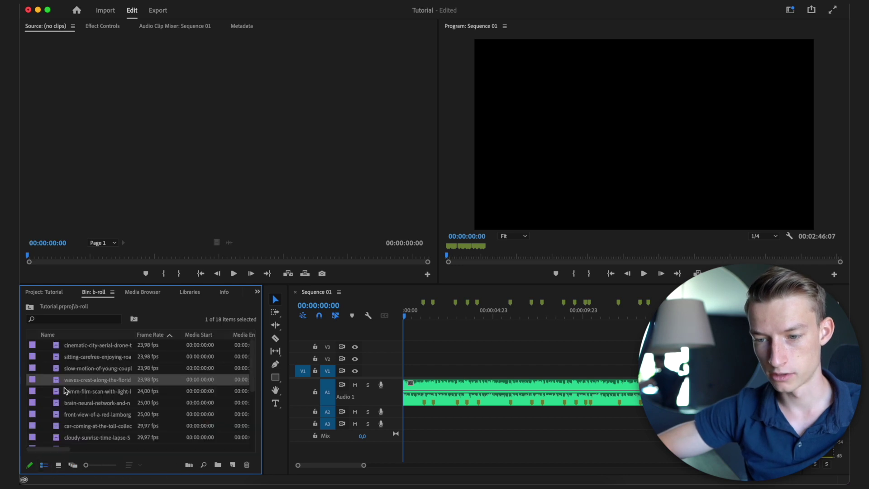
click(78, 347)
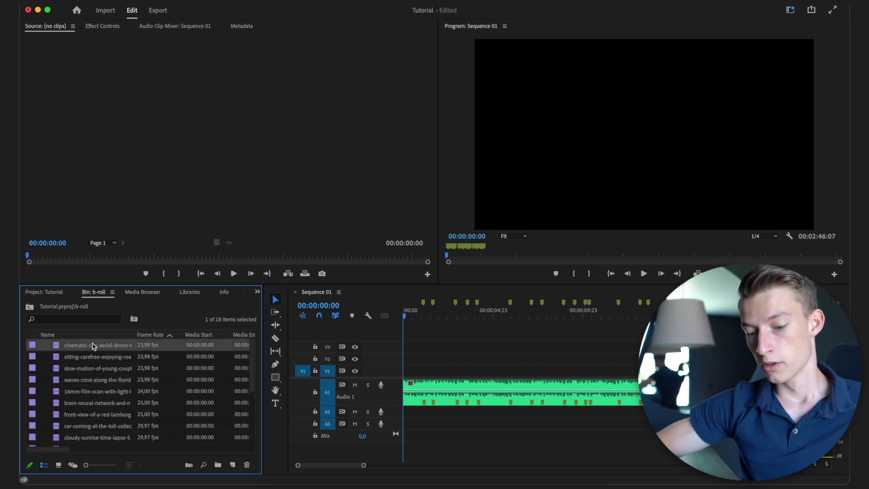
scroll(107, 364, down, 3)
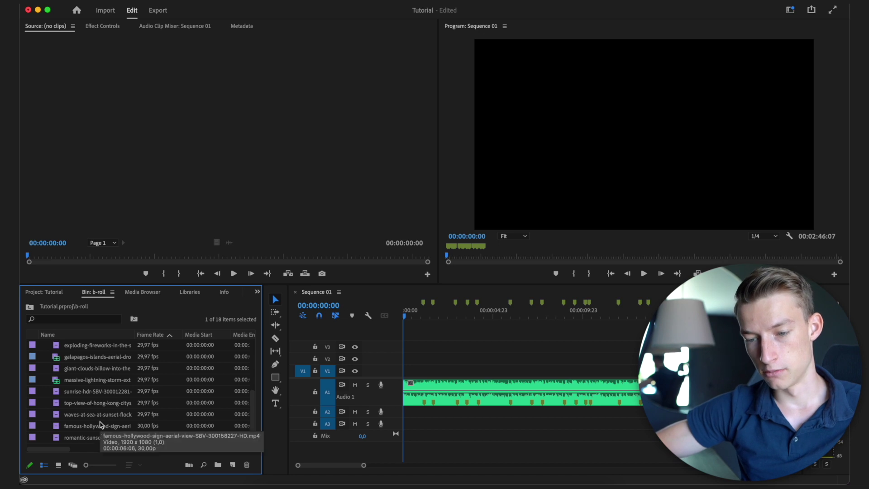
key(super+a)
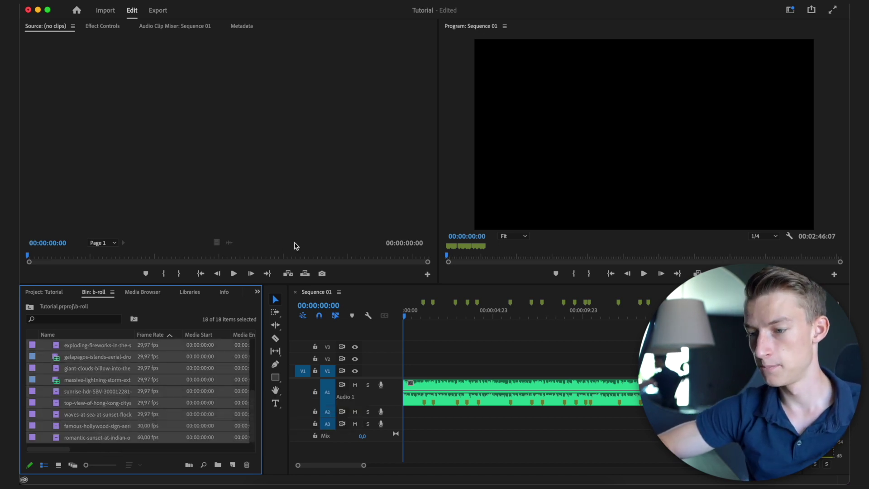
- Automate the selected clips to Sequence 01 in Selection Order, placed At Unnumbered Markers with Overwrite Edit and Ignore Audio enabled
right_click(130, 374)
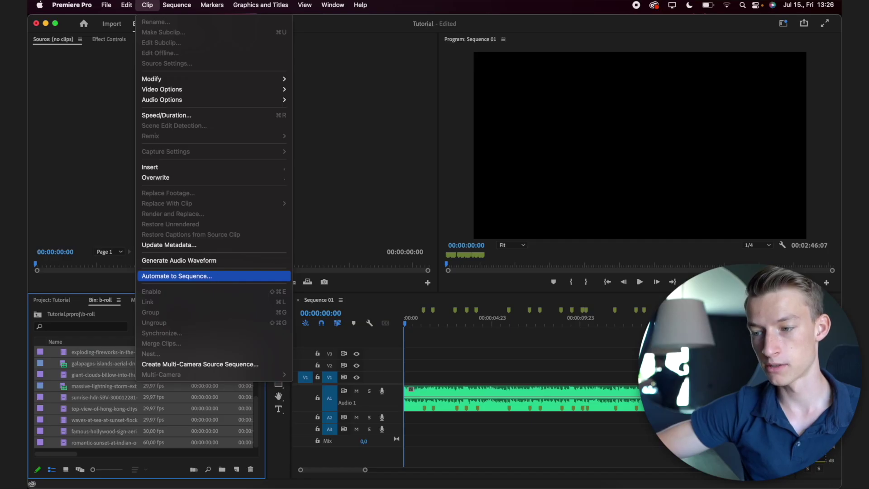
click(176, 276)
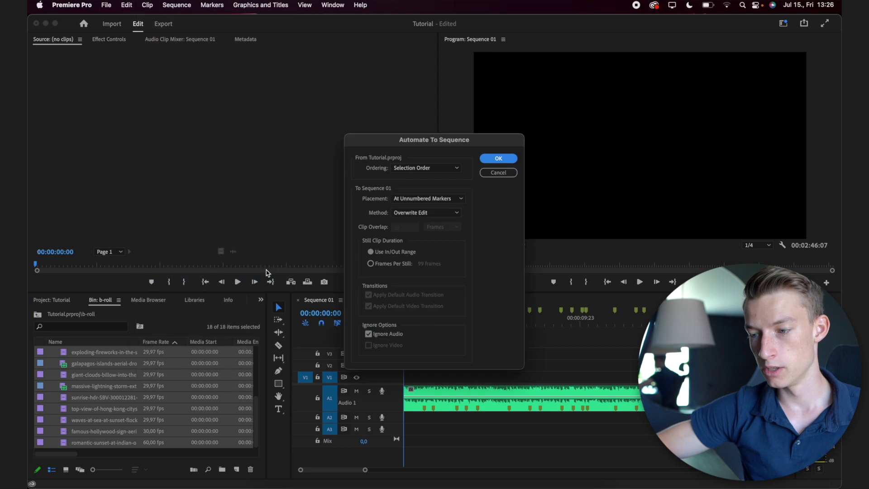
drag(407, 136, 533, 117)
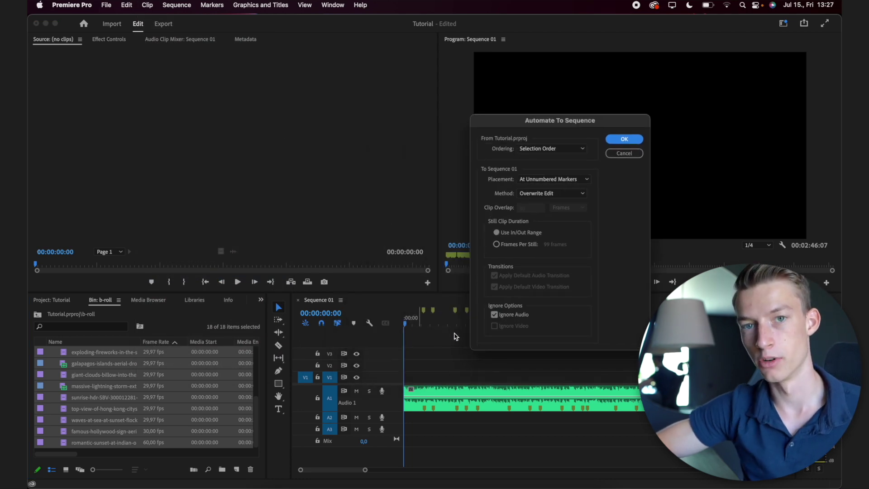
drag(575, 126, 430, 166)
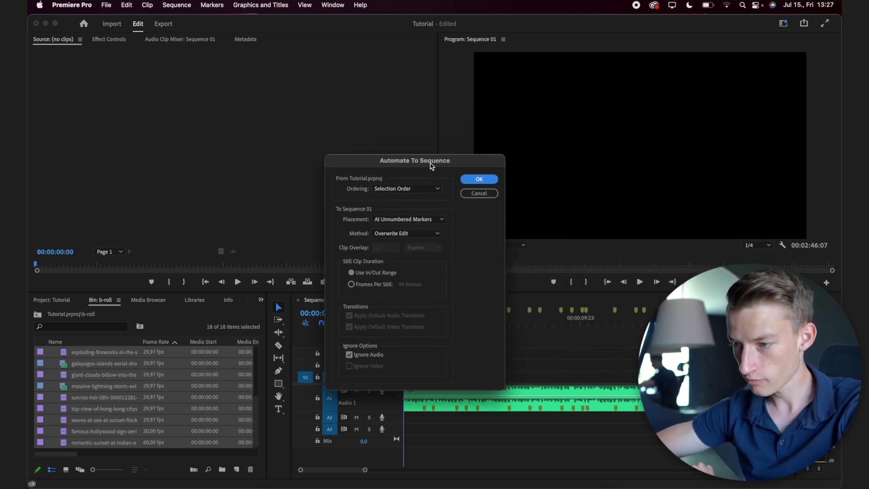
click(413, 195)
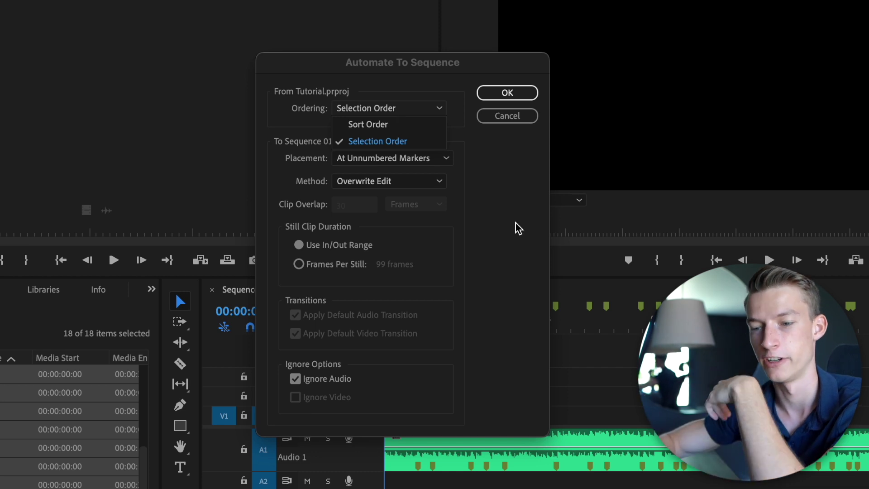
click(547, 238)
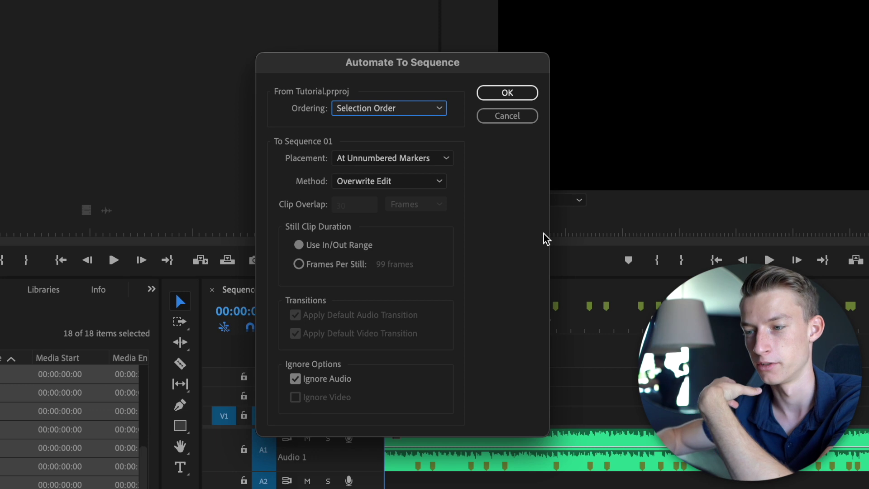
click(379, 160)
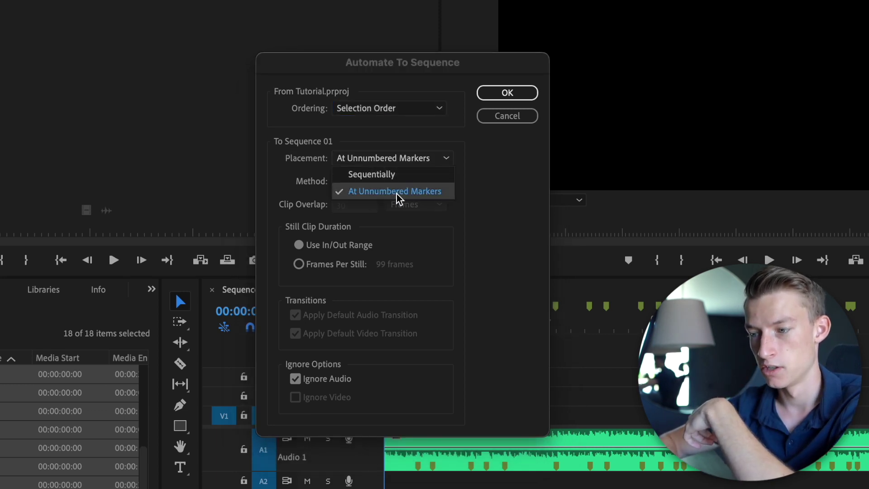
click(466, 199)
click(382, 180)
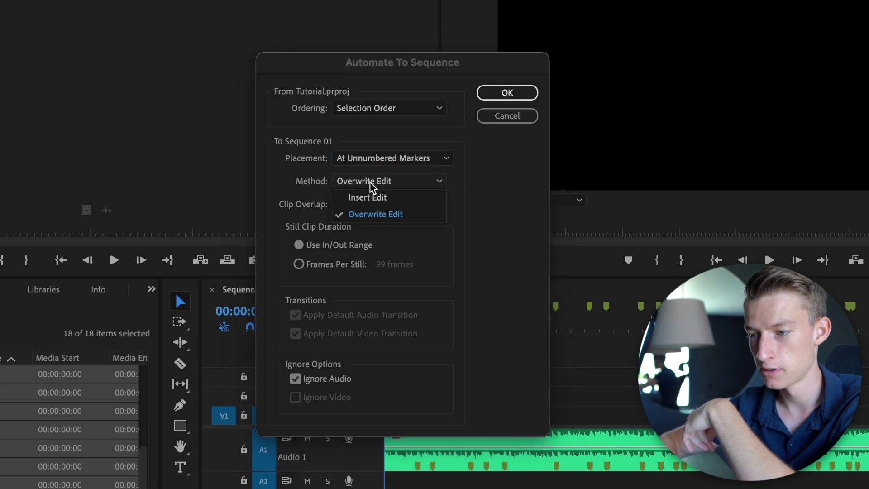
click(405, 221)
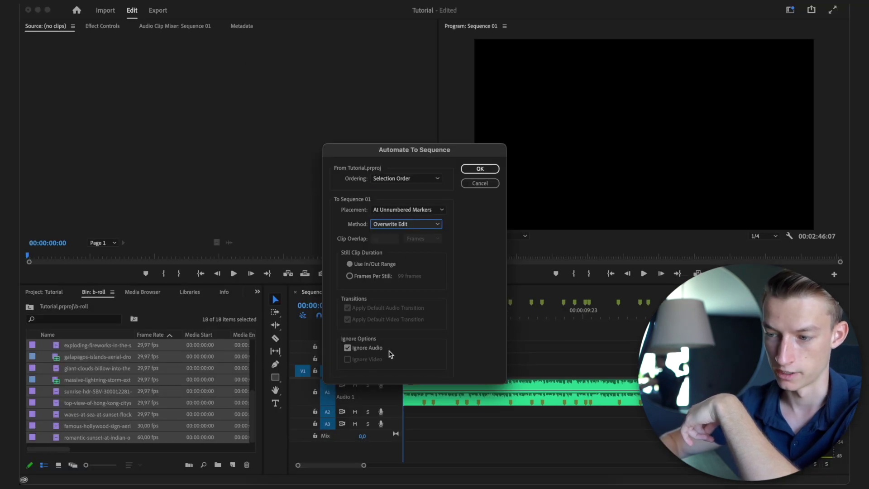
click(493, 173)
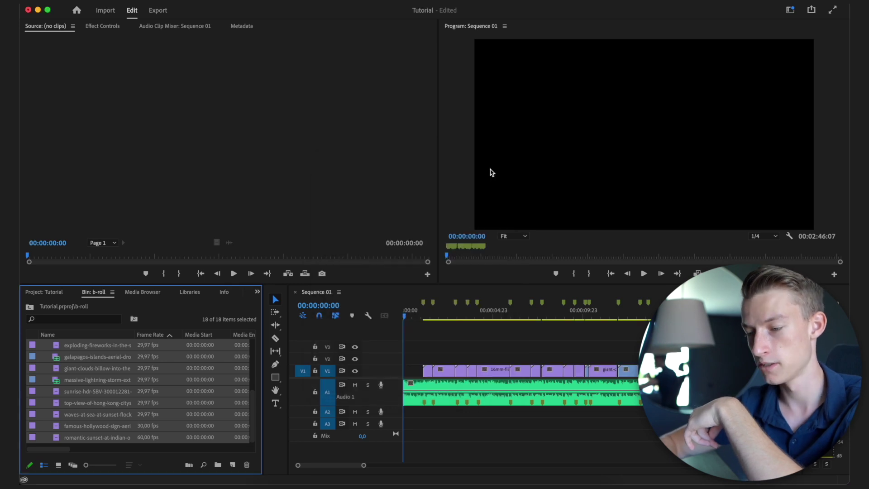
- Move the playhead to the first placed clip at 00:00:01:02 and examine how the clips align with the markers
click(423, 314)
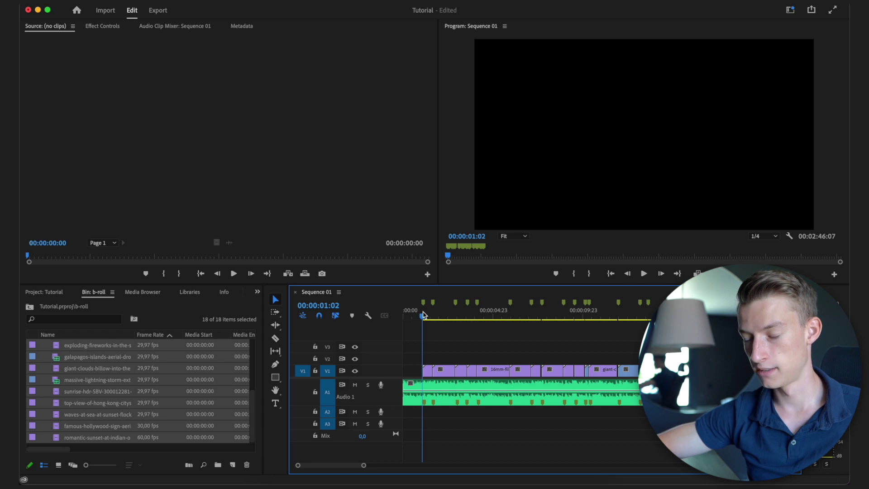
scroll(448, 355, up, 3)
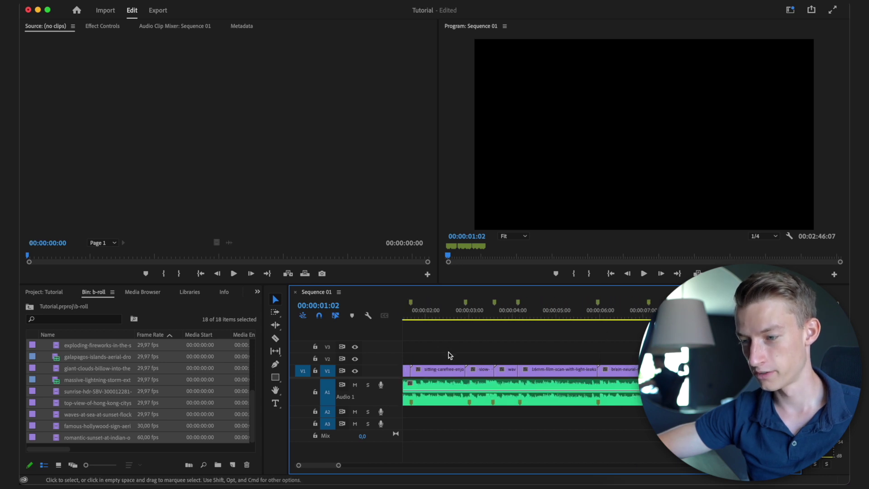
scroll(449, 357, down, 3)
scroll(448, 356, up, 2)
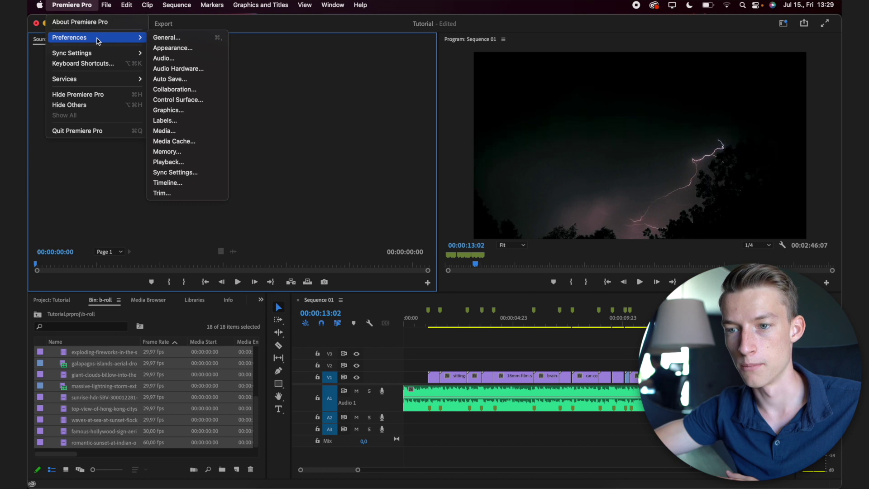
- Delete the unused media cache files through the Media Cache preferences
click(184, 142)
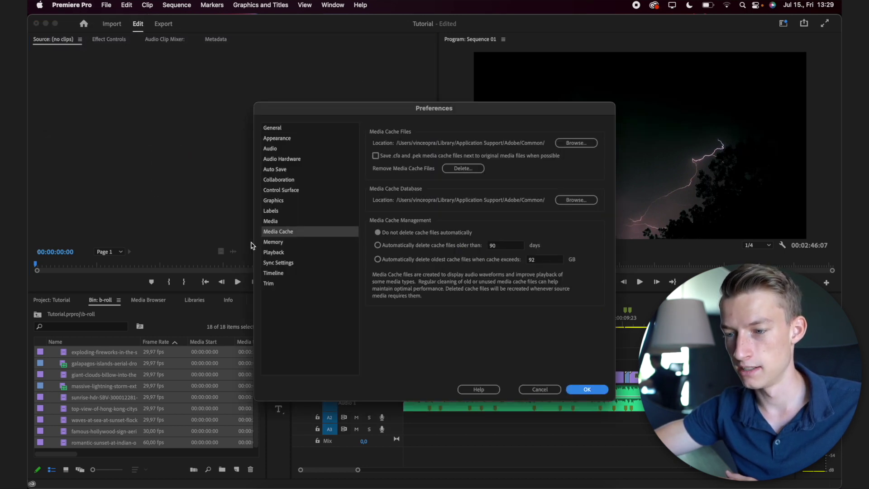
click(279, 235)
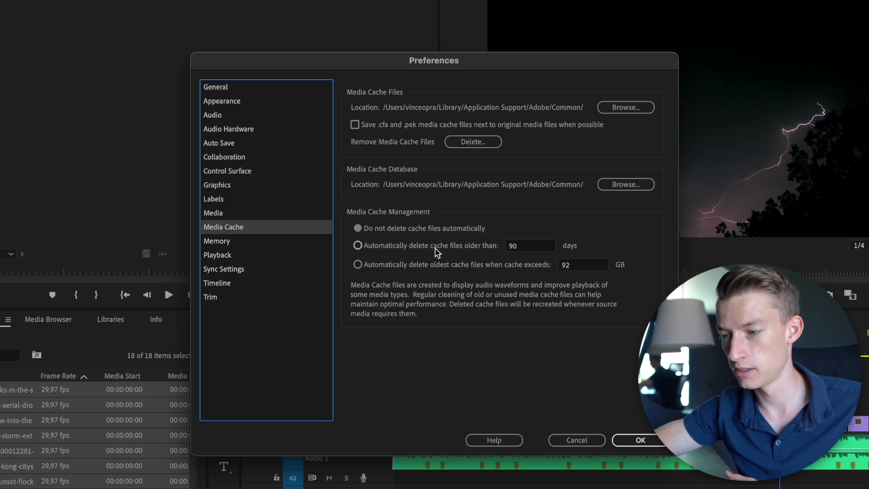
click(473, 142)
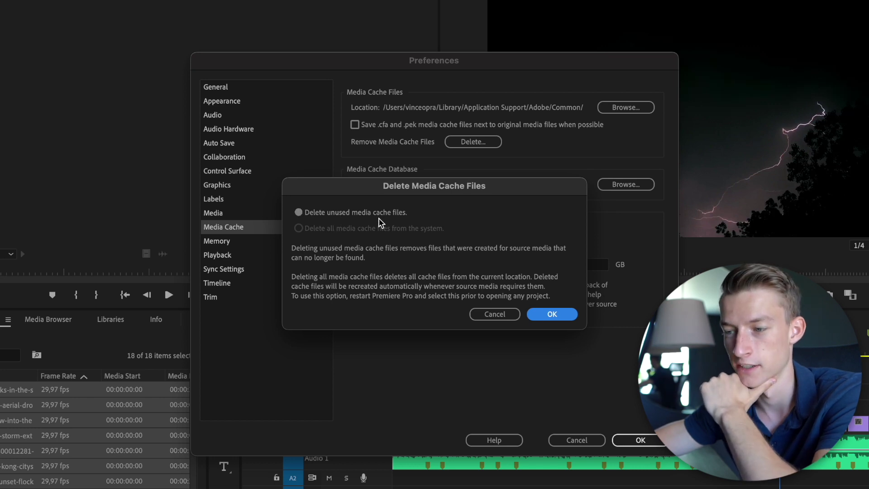
click(574, 314)
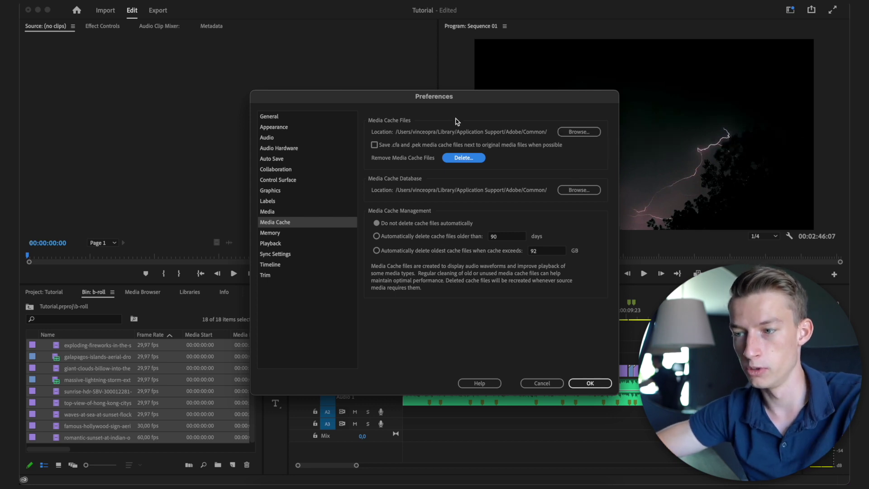
- Browse for the media cache files location and preview the folders there, leaving the current location in place
click(576, 131)
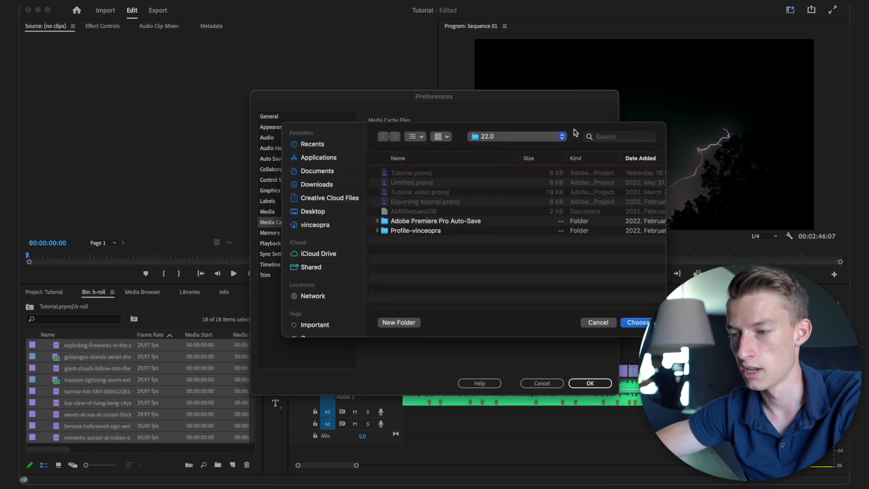
click(527, 222)
key(space)
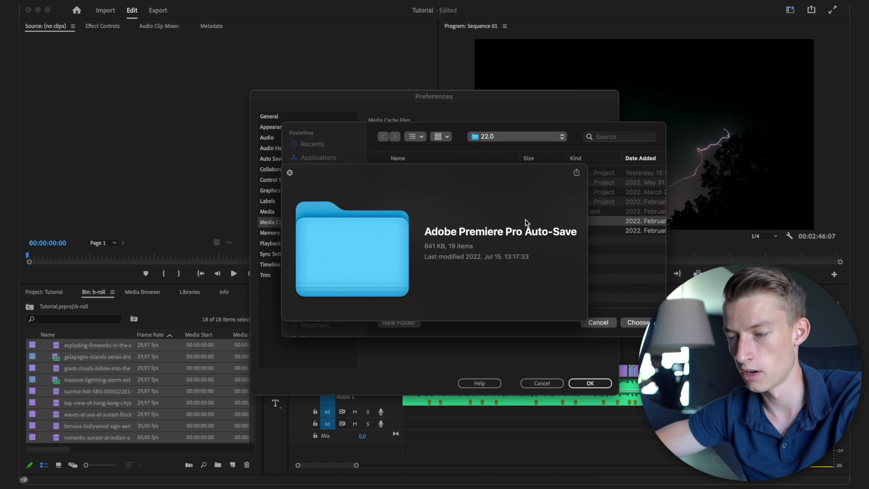
key(Down)
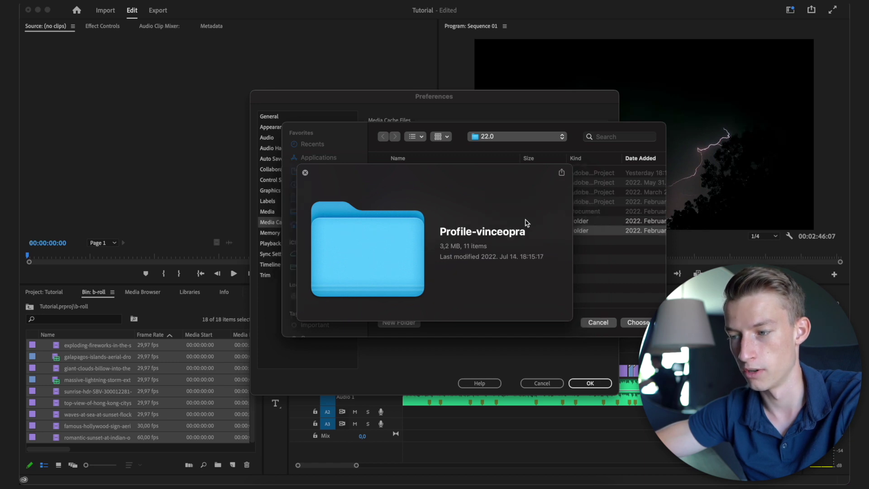
key(Up)
key(space)
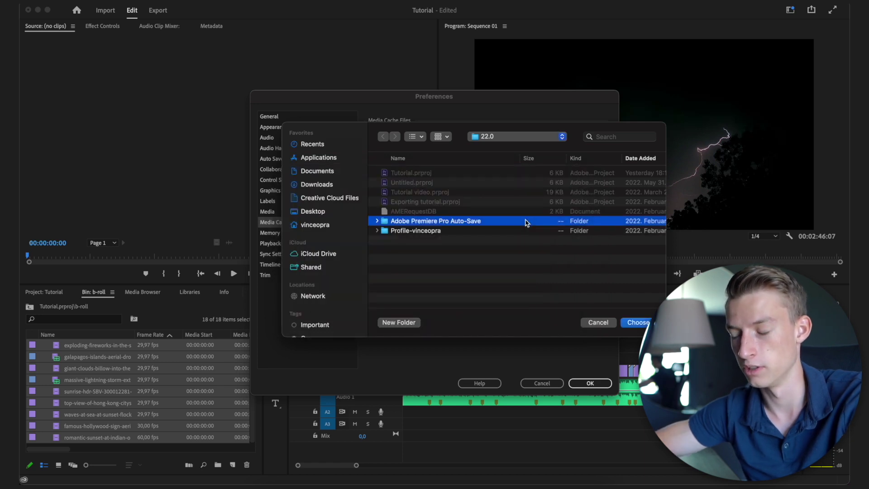
click(608, 323)
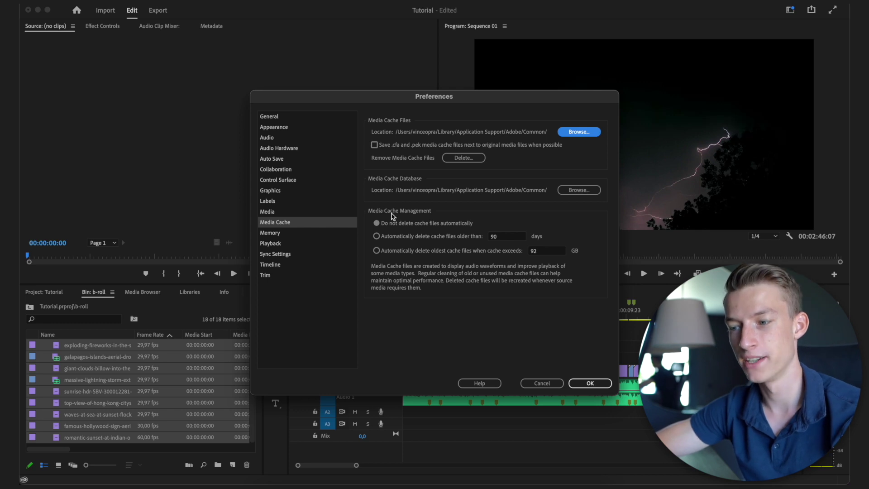
- Set media cache management to automatically delete cache files older than 90 days
click(430, 240)
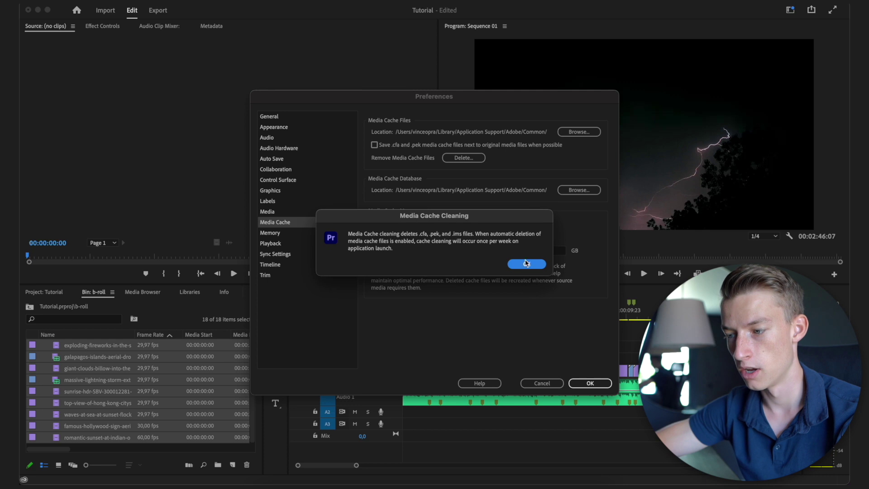
click(527, 264)
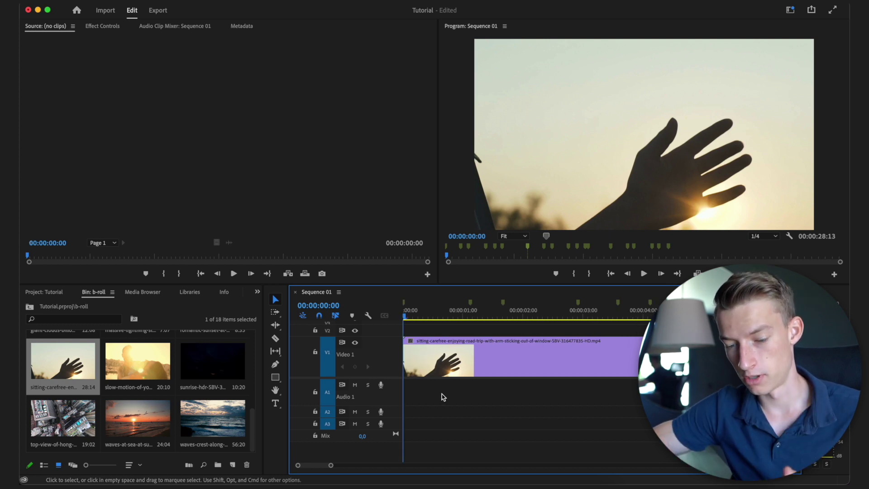
- Enlarge the V1 track slightly and show the Time Remapping Speed line on the hand clip
click(451, 349)
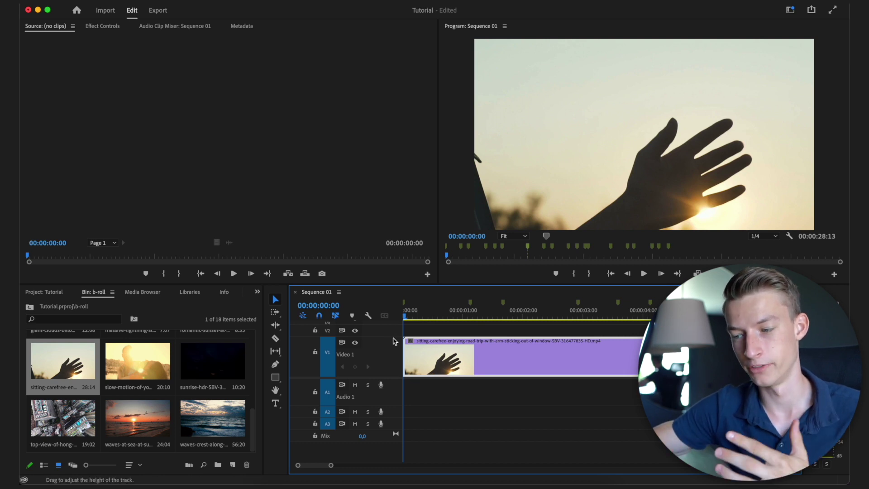
drag(384, 336, 385, 333)
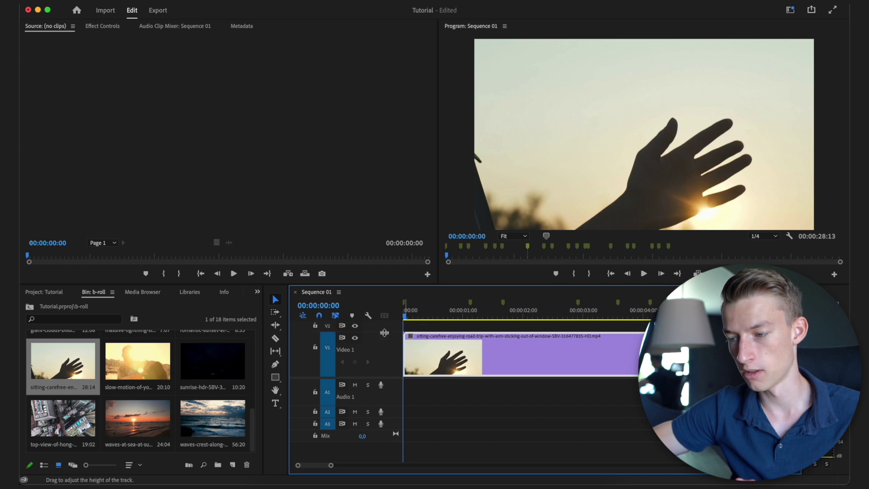
click(412, 338)
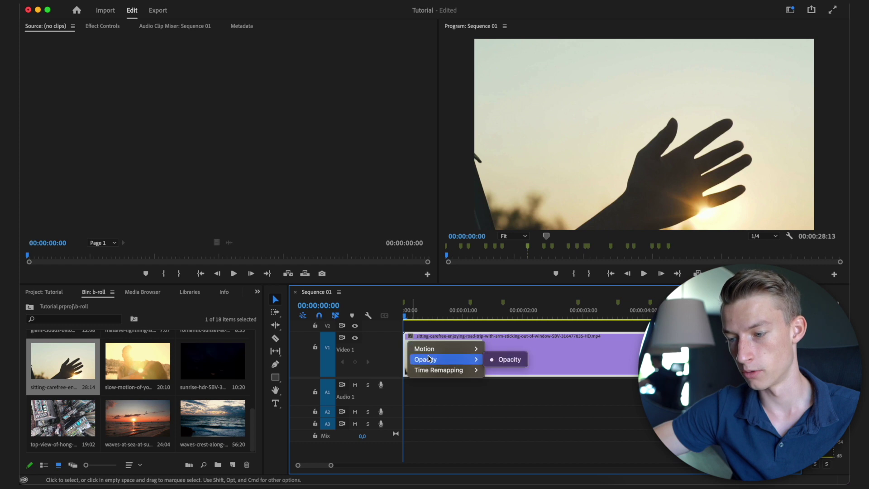
mouse_move(438, 351)
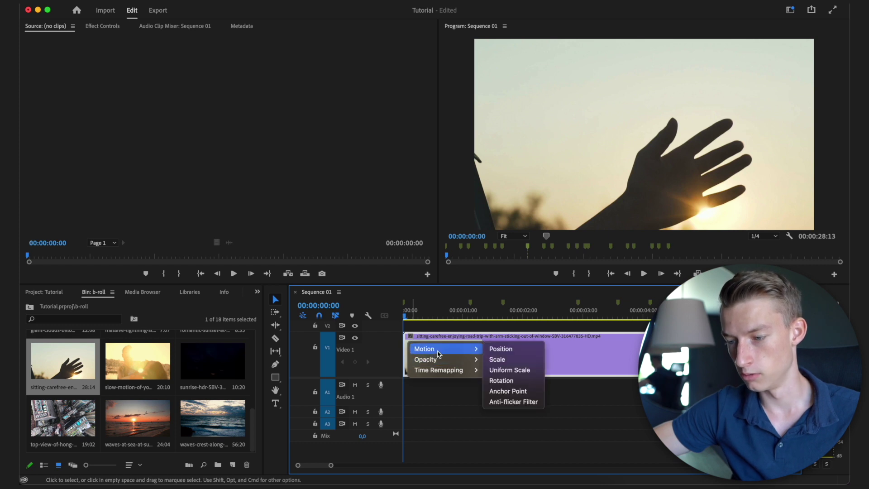
mouse_move(458, 372)
click(498, 370)
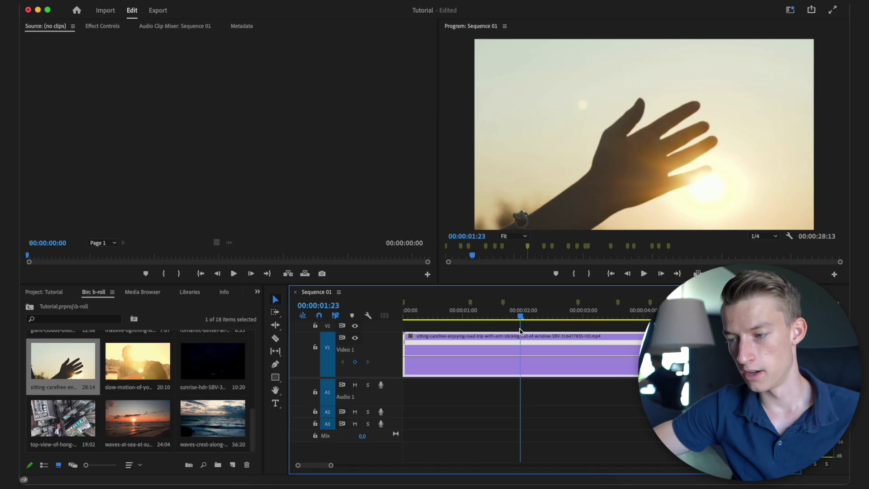
- Add a speed keyframe to the hand clip at 00:00:01:18 and raise the playback speed after it
mouse_move(521, 317)
mouse_down()
mouse_move(541, 319)
mouse_move(508, 316)
mouse_up()
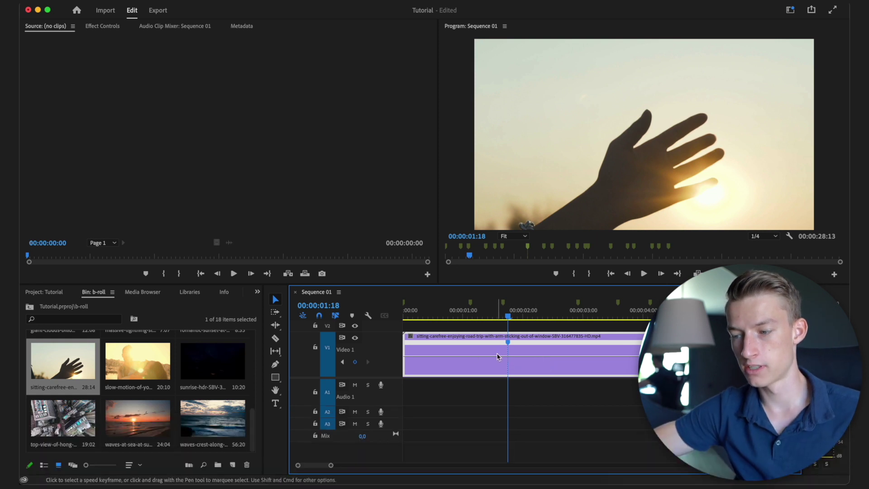
drag(510, 319, 520, 317)
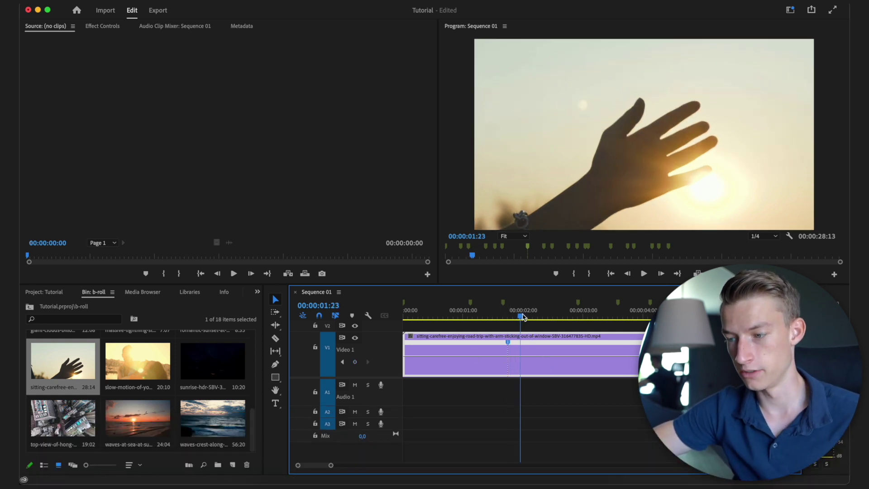
drag(561, 356, 561, 349)
- Play back the speed change, and add a second speed keyframe at 00:00:03:15 with a slower speed after it
drag(498, 317, 463, 322)
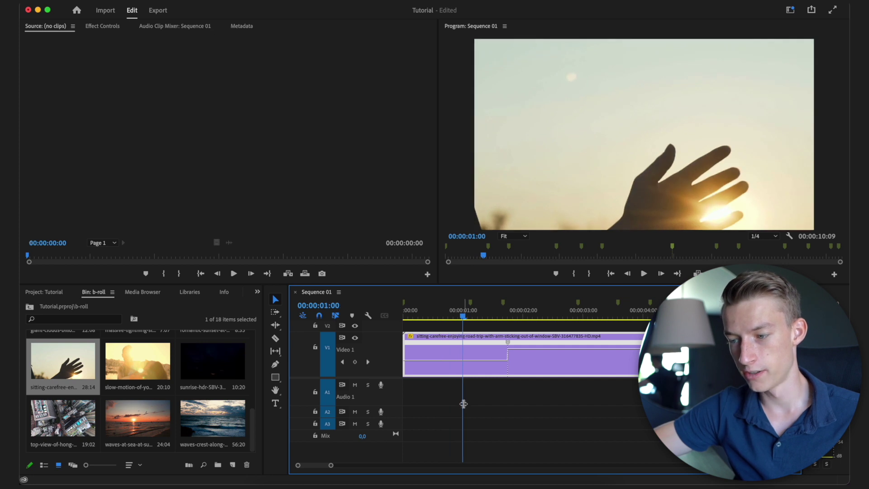
key(space)
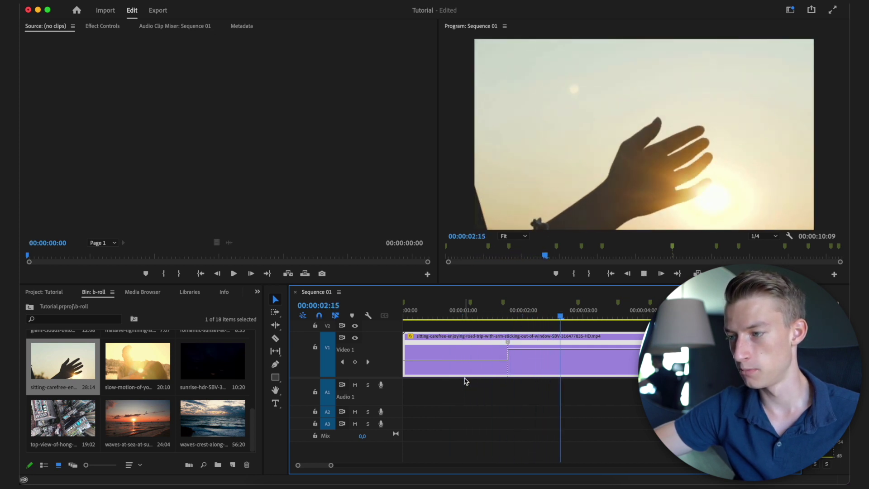
key(space)
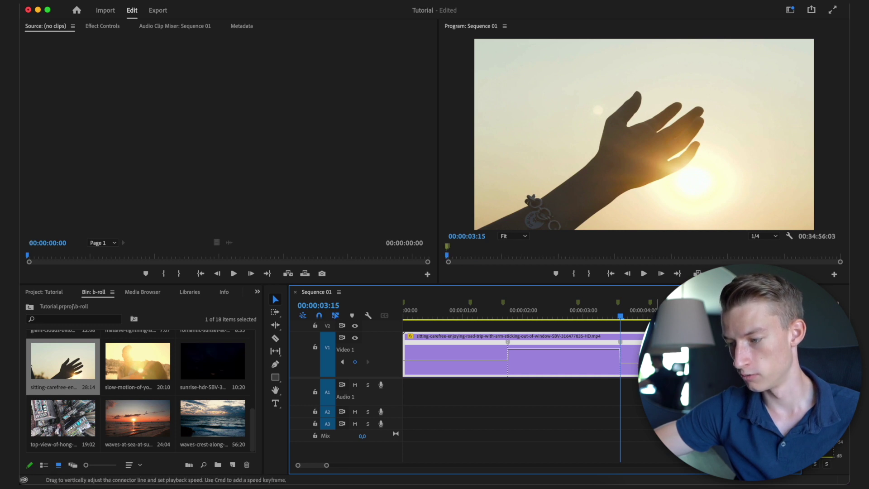
drag(598, 316, 583, 322)
key(space)
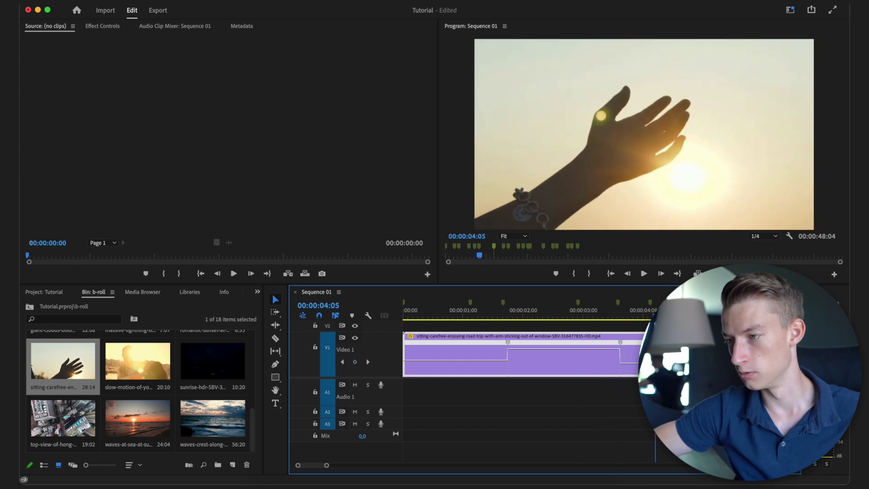
- Spread both speed keyframes of the hand clip into gradual ramps and play back the result
mouse_move(509, 342)
mouse_down()
mouse_move(533, 347)
mouse_move(523, 346)
mouse_up()
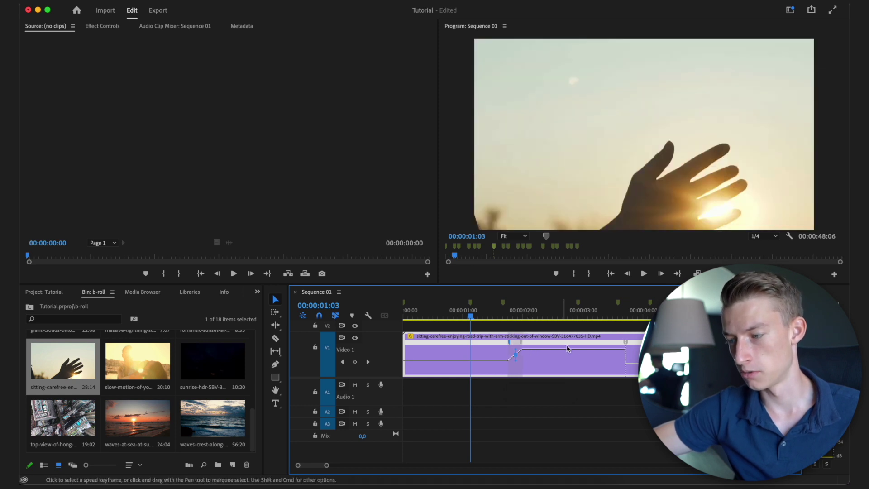
drag(624, 344, 623, 353)
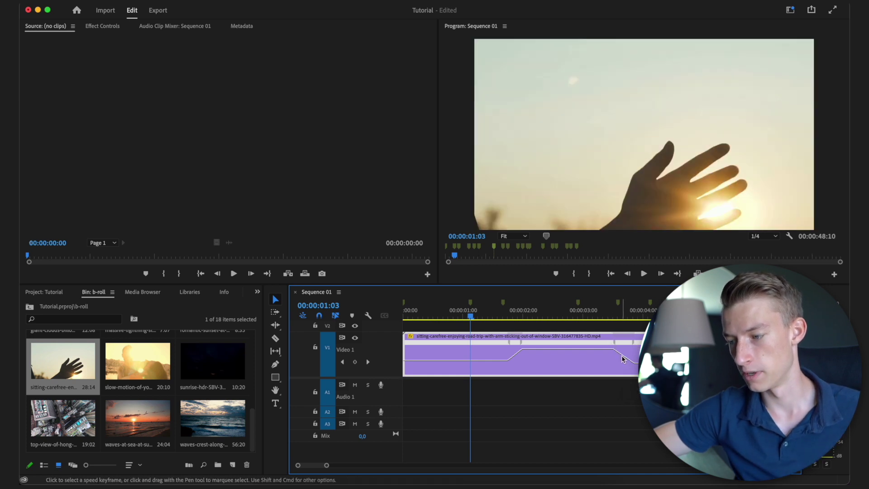
key(space)
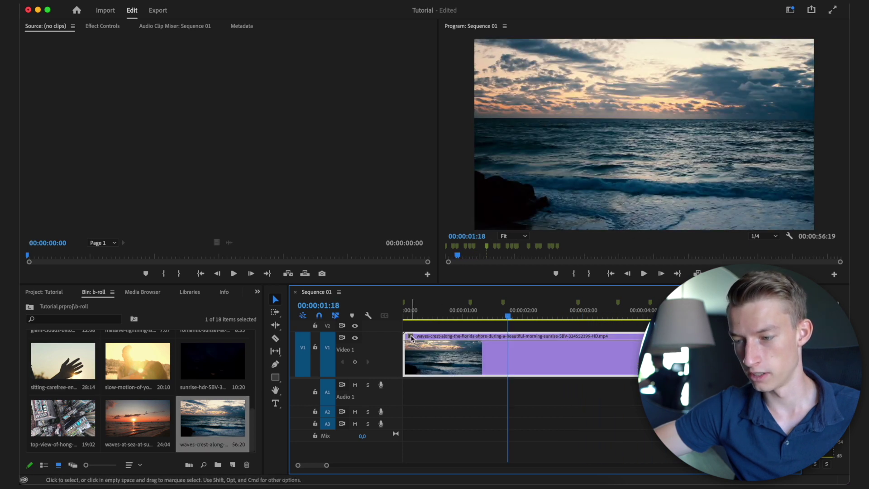
- Using Time Remapping Speed, keyframe the waves clip near its start so it runs faster before the keyframe and slower after it
click(411, 337)
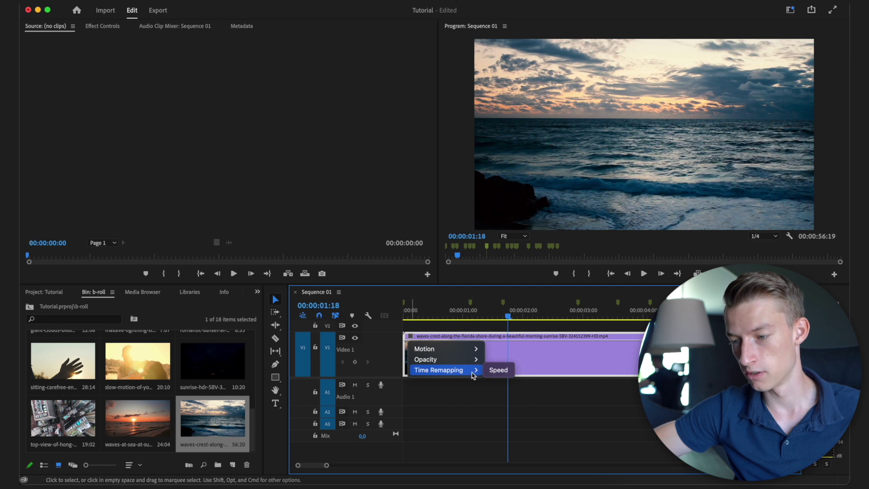
click(503, 368)
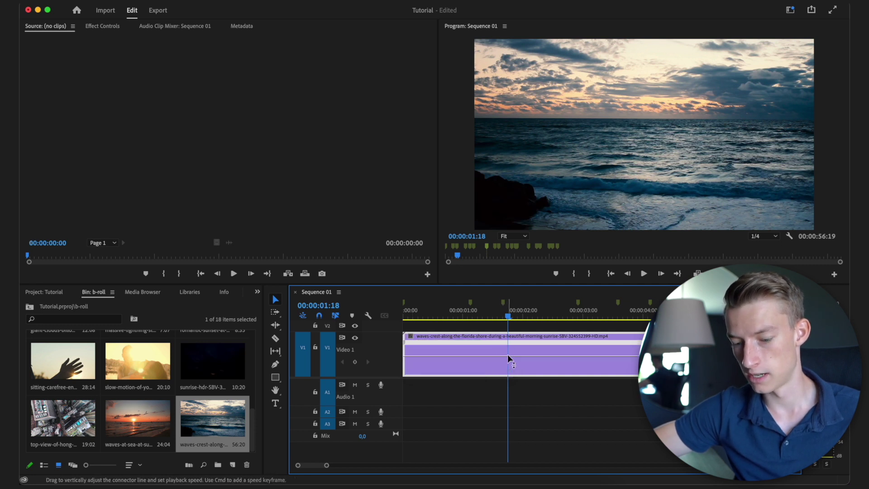
super+click(507, 357)
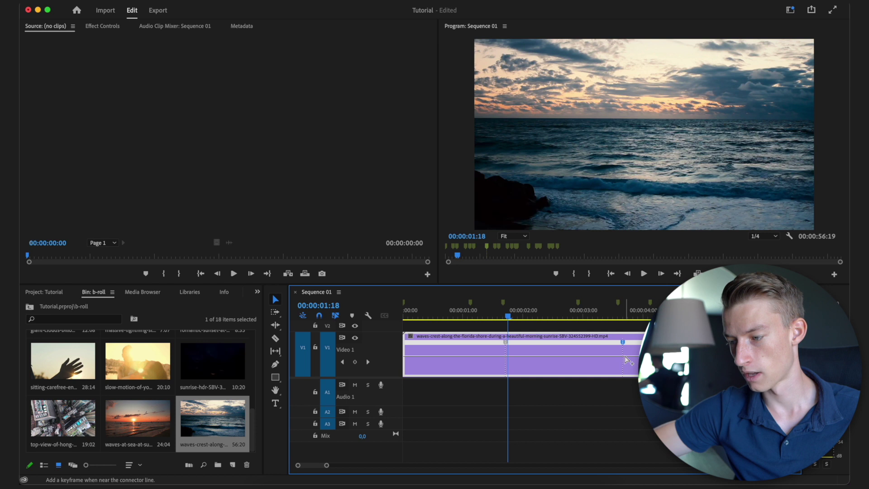
mouse_move(555, 355)
mouse_down()
mouse_move(555, 342)
mouse_move(555, 364)
mouse_up()
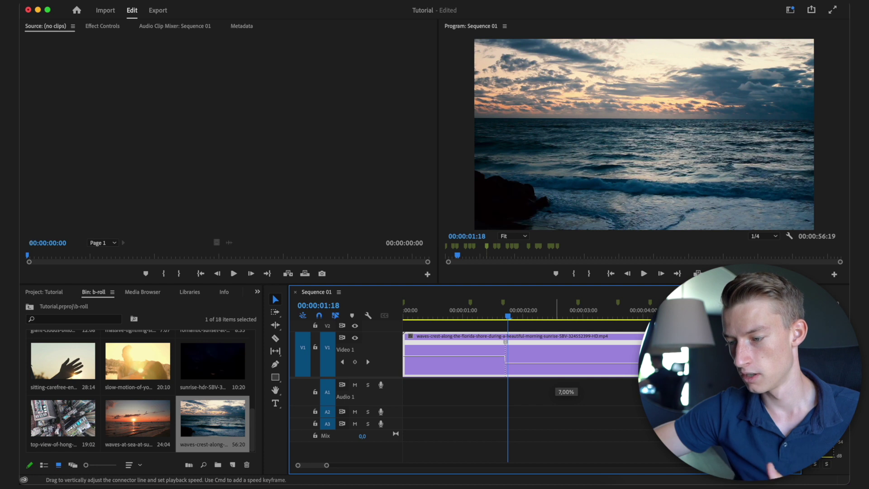
drag(555, 362, 486, 349)
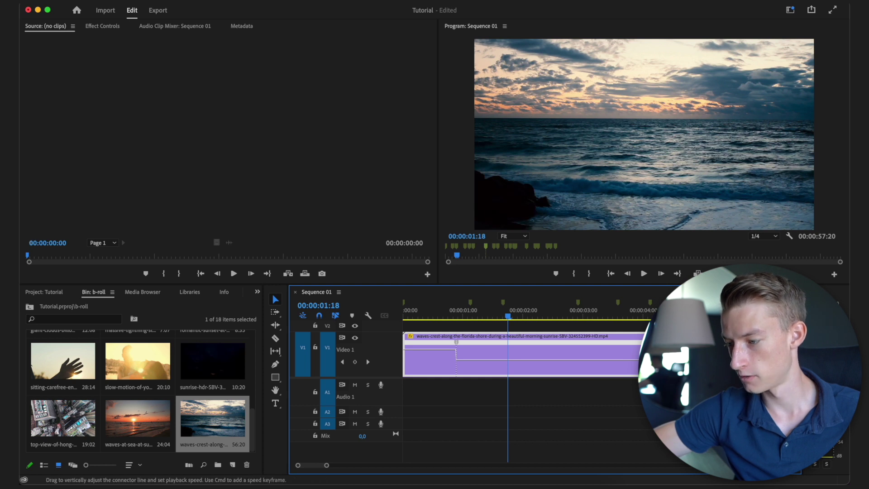
- Spread the waves clip's speed keyframe into a gradual slowdown around 00:00:01:00 and play the sequence from the start
drag(457, 342, 457, 342)
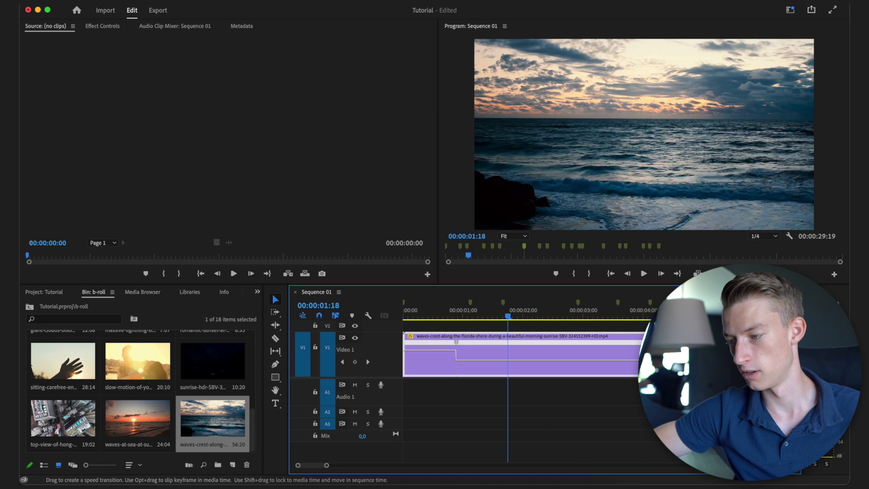
drag(456, 341, 457, 342)
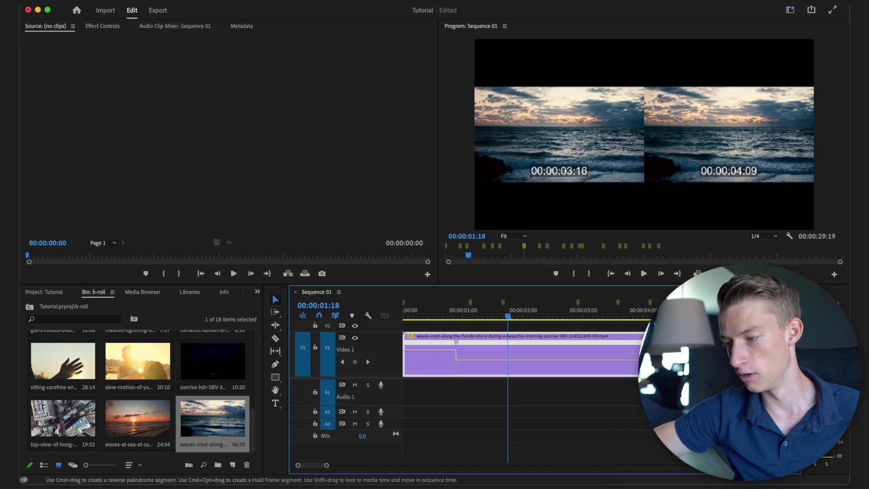
drag(608, 342, 608, 342)
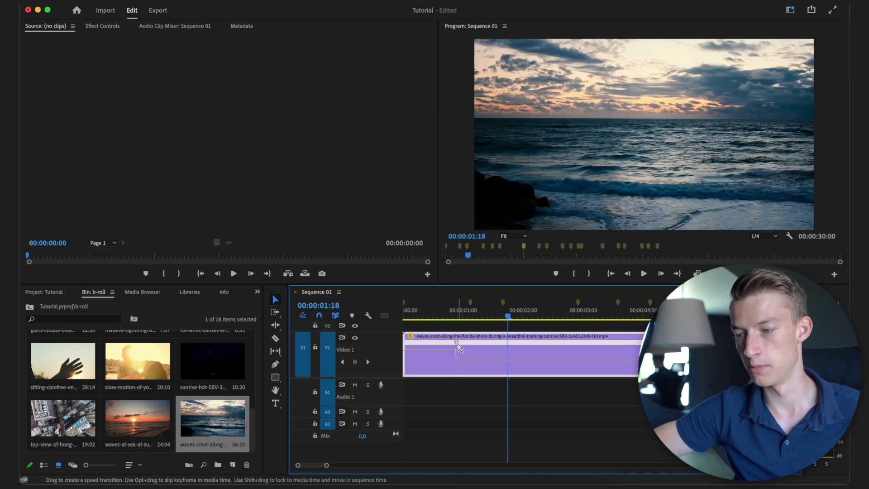
drag(457, 342, 439, 344)
key(Home)
key(space)
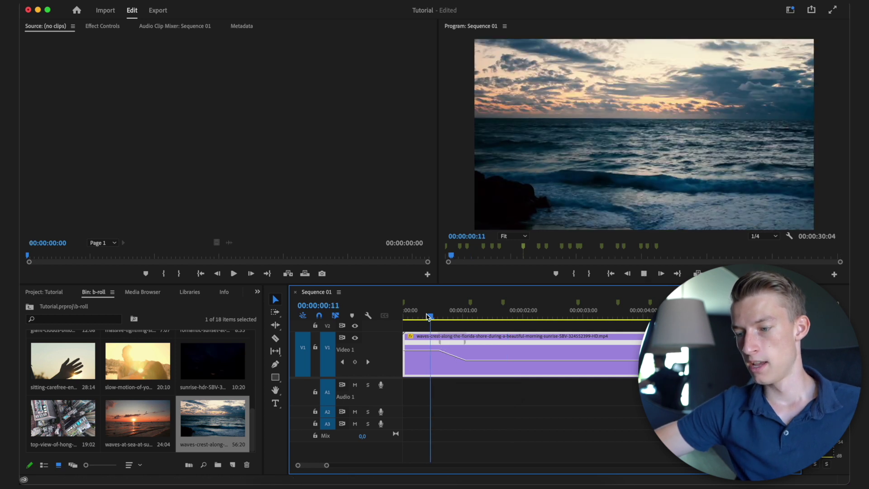